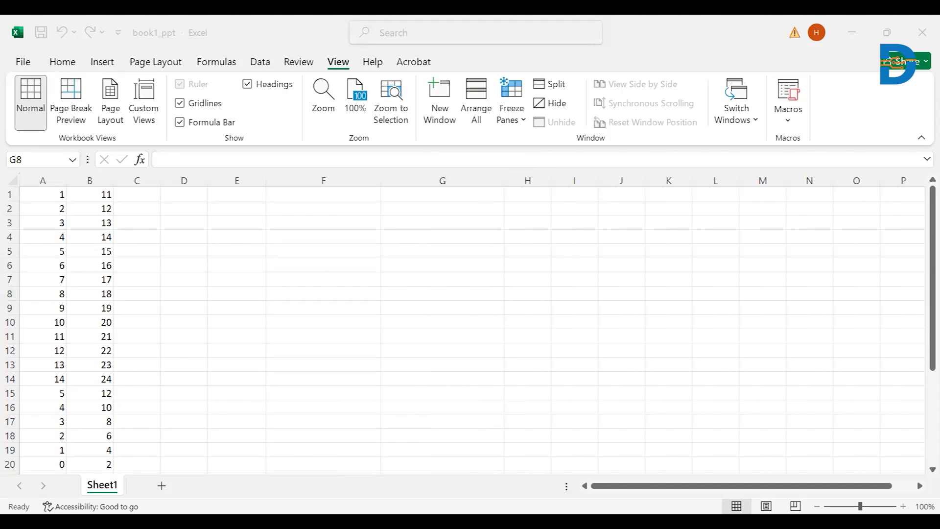
click(372, 411)
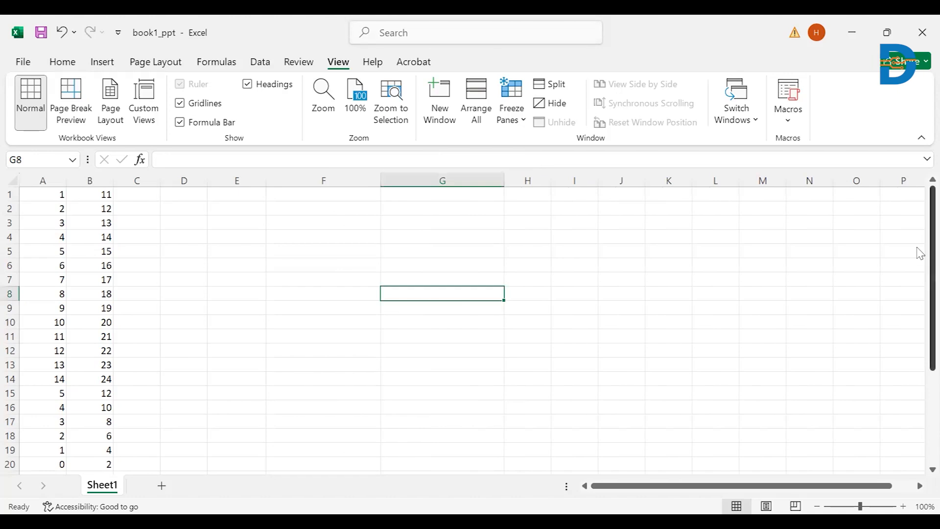
drag(921, 255, 918, 392)
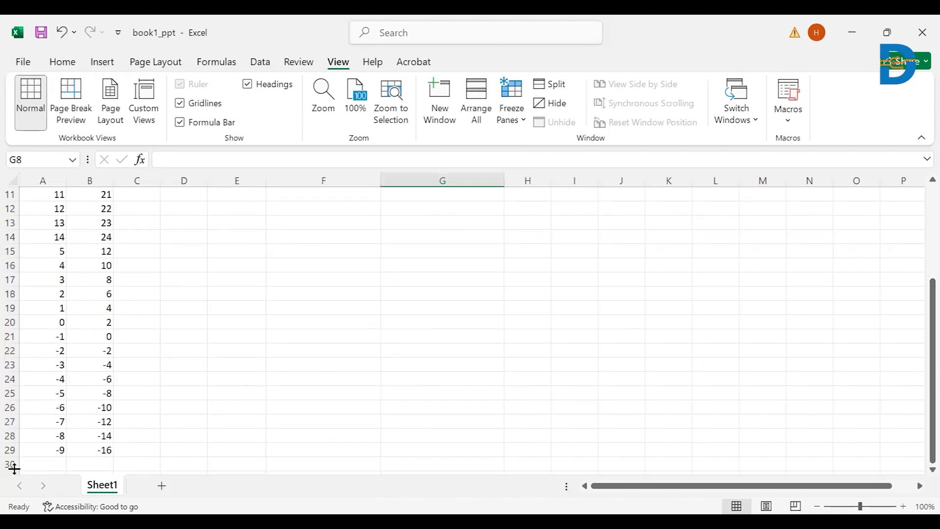
drag(13, 470, 13, 419)
key(ctrl+z)
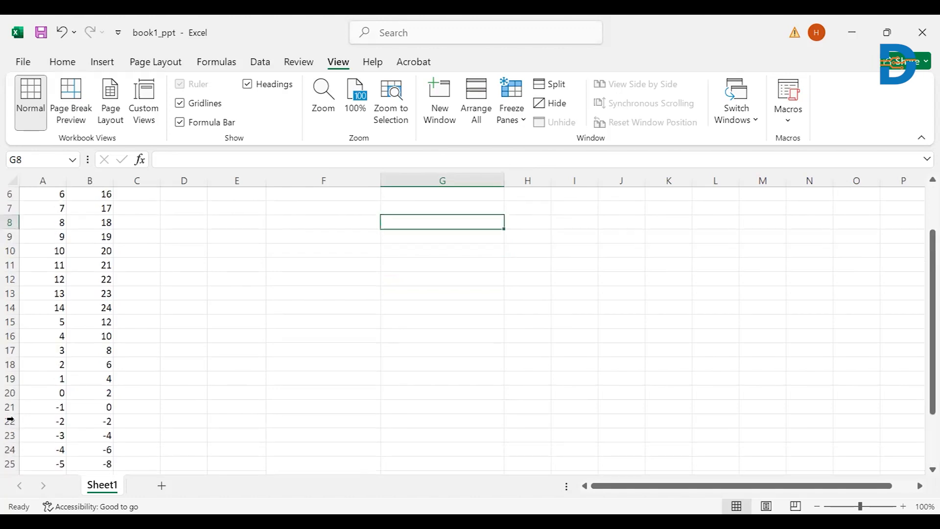
Increase the height of empty row 32 below the data to make room for a sparkline
scroll(920, 261, down, 3)
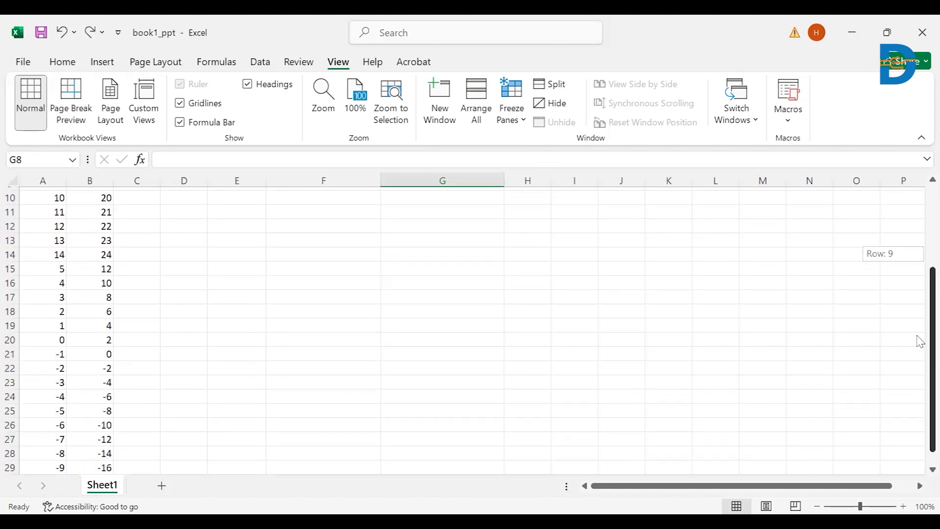
scroll(920, 478, down, 3)
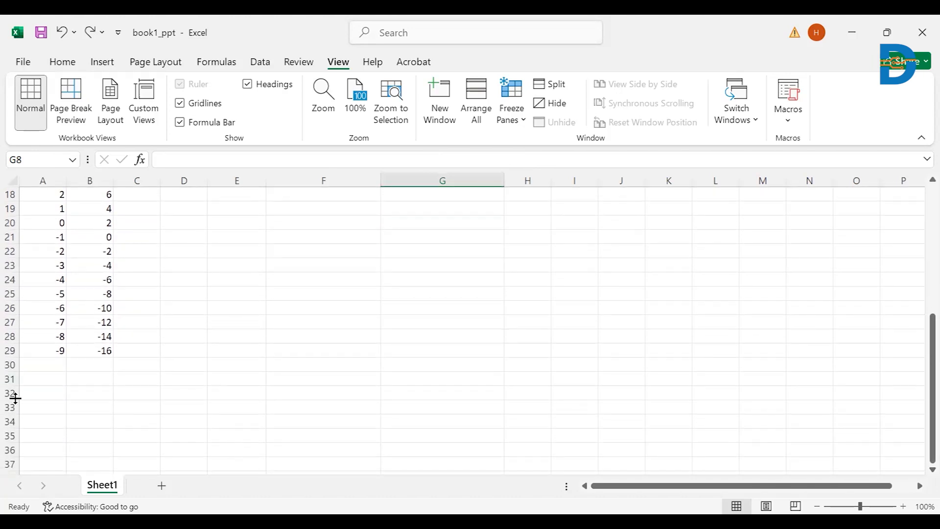
drag(15, 398, 11, 469)
Start inserting a line sparkline with A7:B20 as its data range
drag(933, 354, 933, 345)
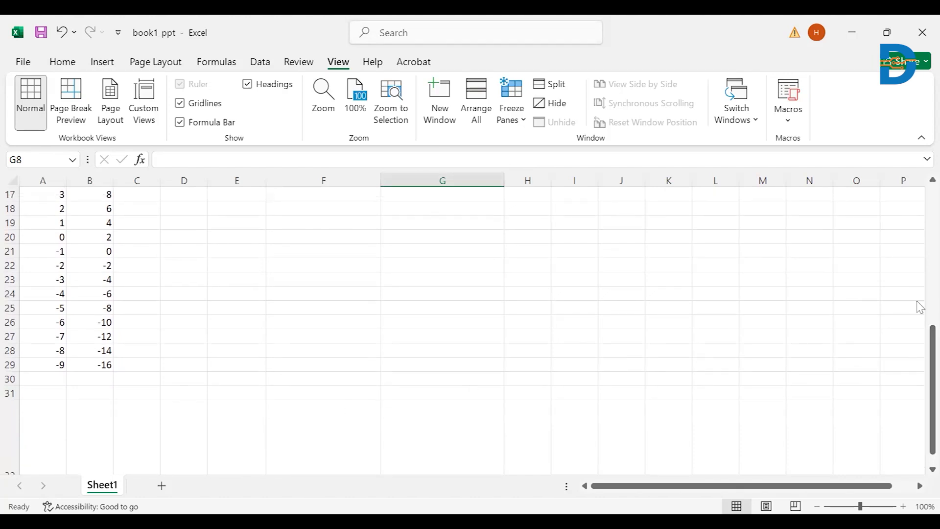
drag(920, 332, 921, 239)
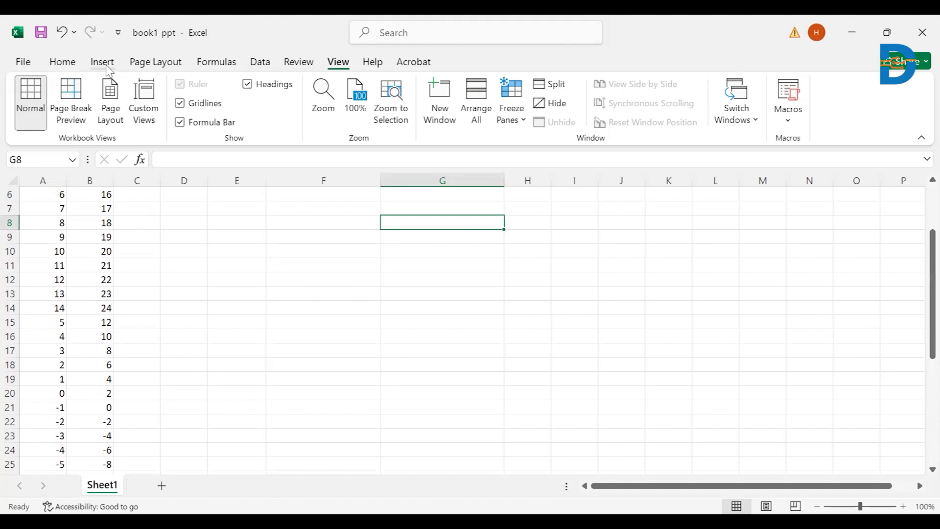
click(103, 63)
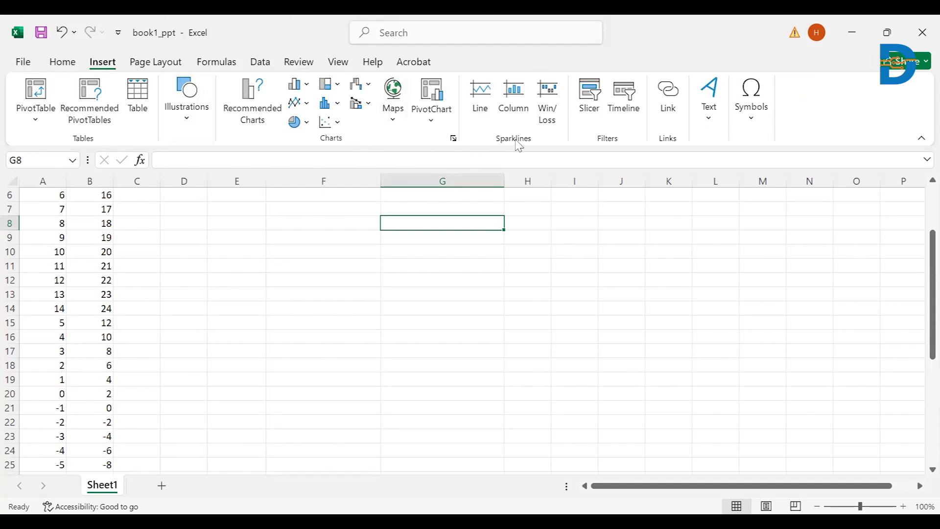
click(481, 93)
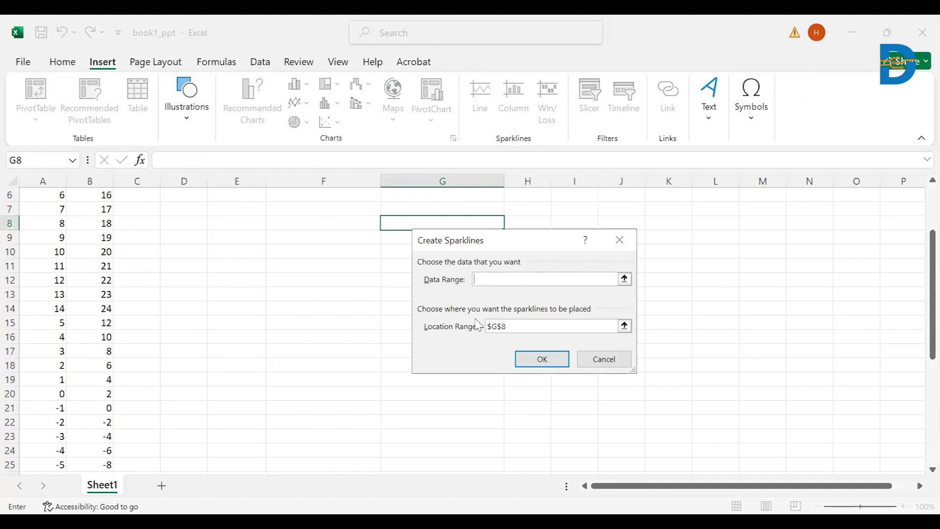
click(625, 279)
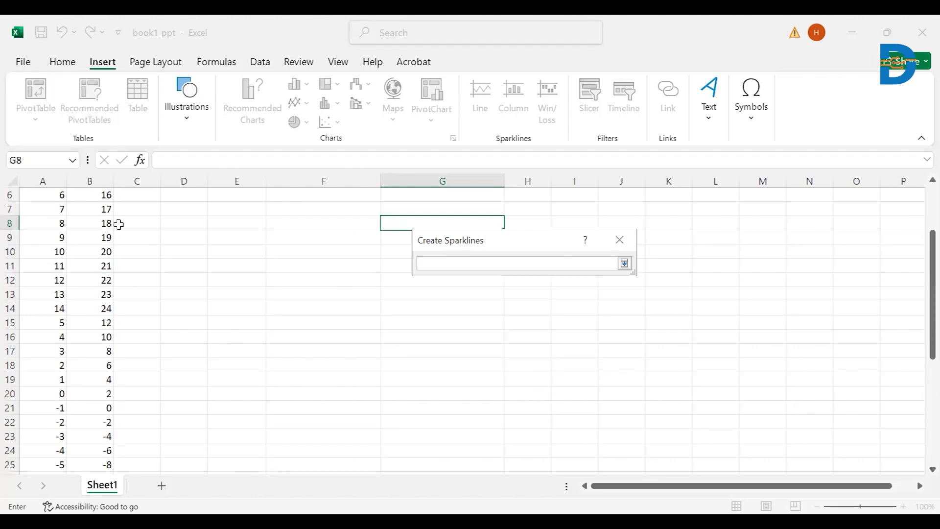
click(37, 208)
shift+click(108, 399)
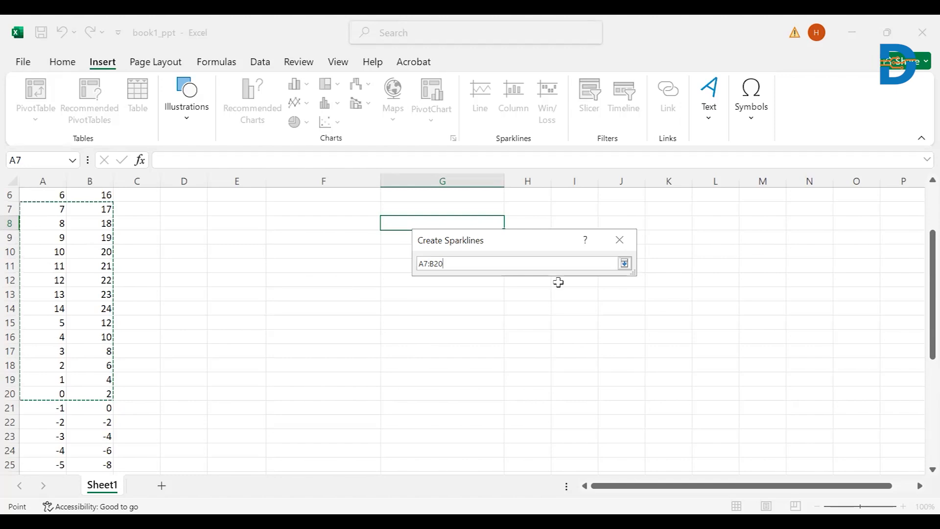
click(625, 265)
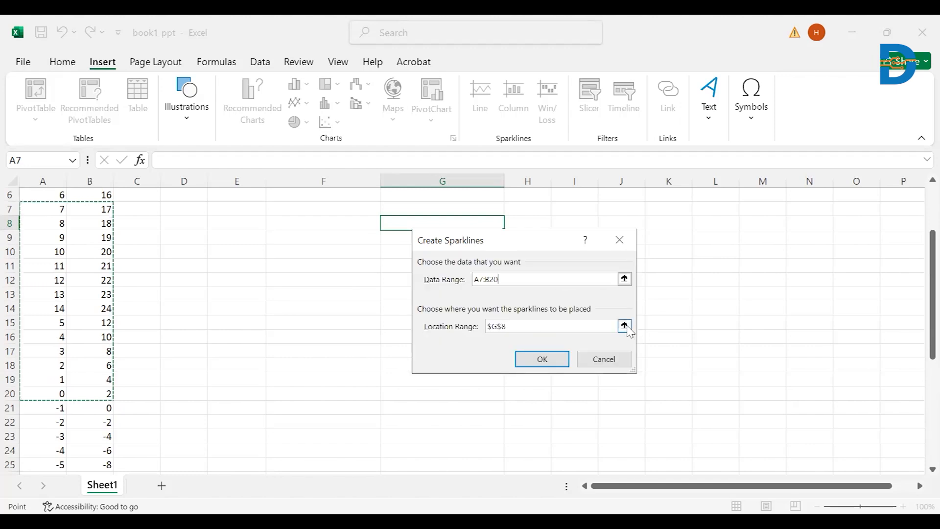
Set the sparkline's location range to cell F32 and try to create it from A7:B20
drag(919, 268, 917, 365)
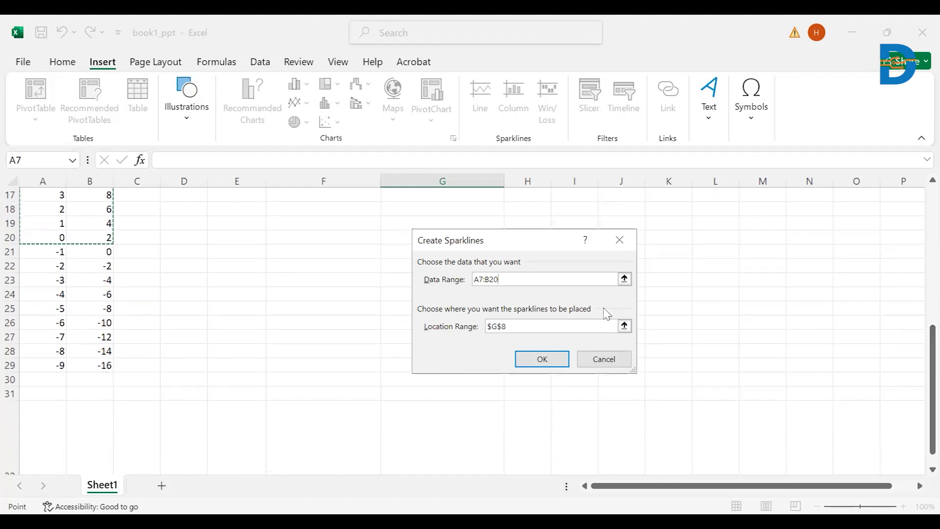
click(624, 325)
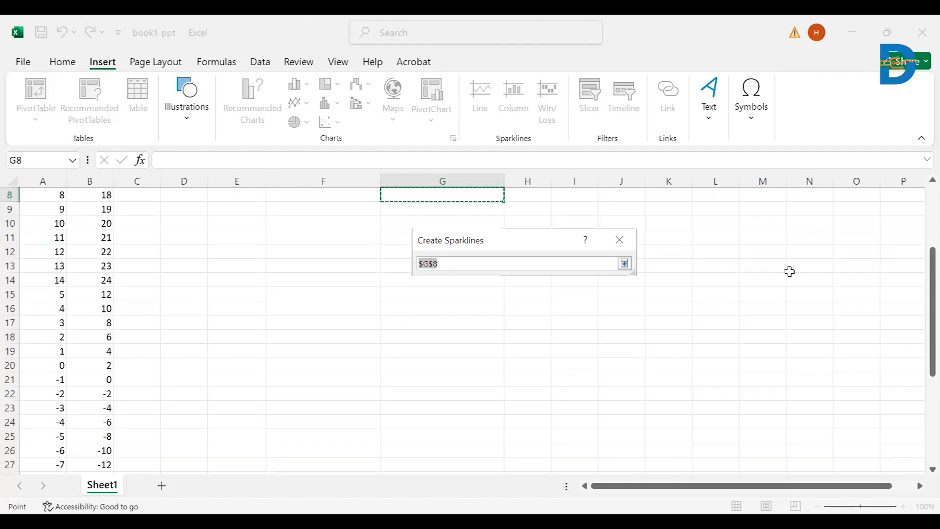
drag(920, 274, 919, 380)
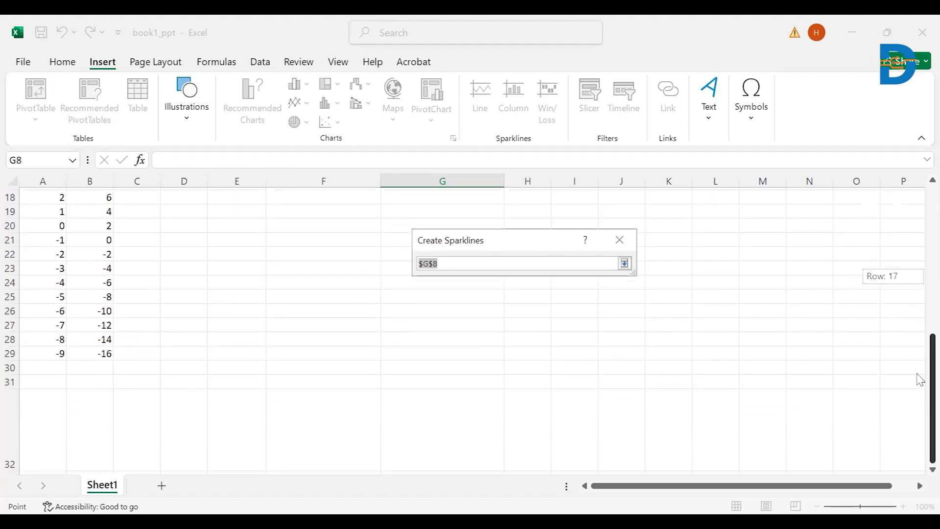
click(348, 421)
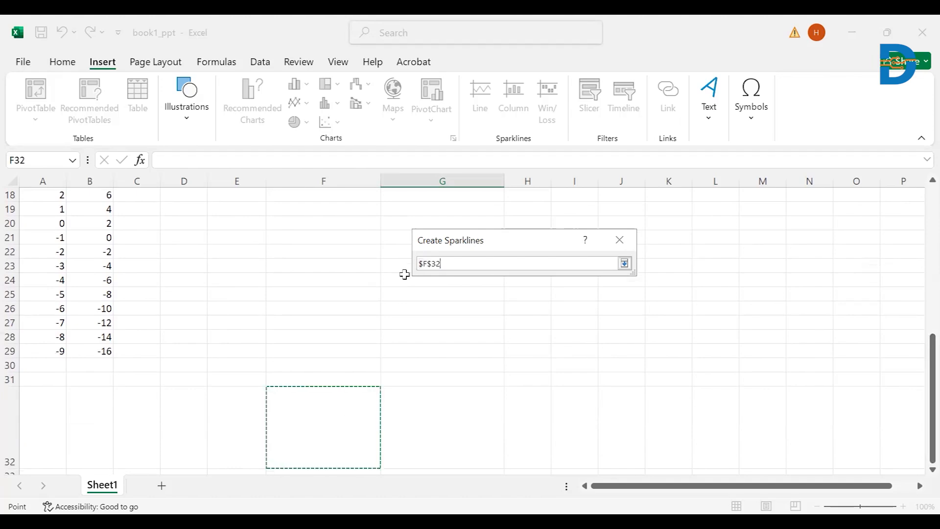
click(625, 264)
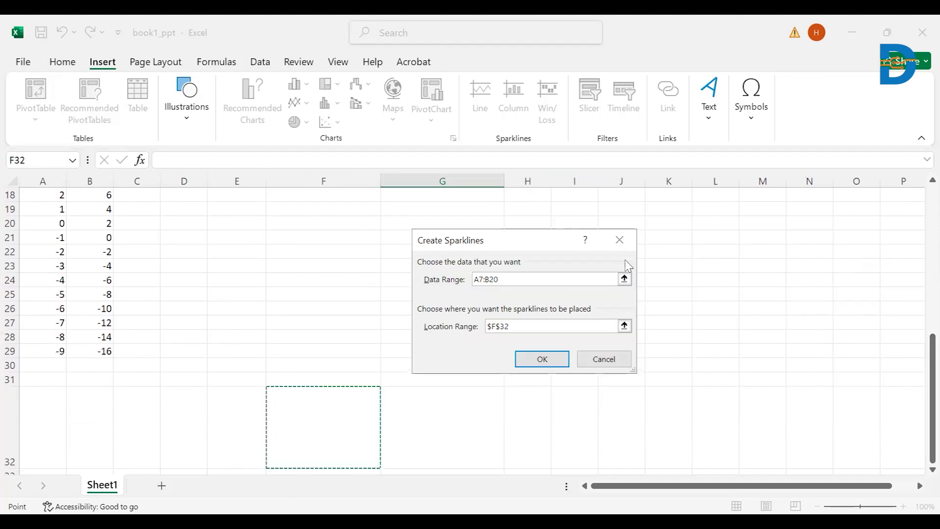
click(558, 360)
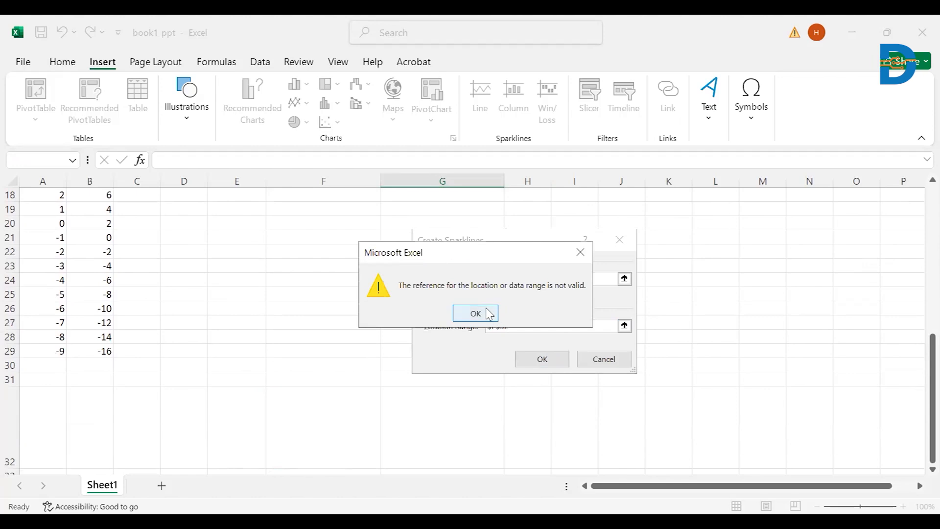
click(489, 315)
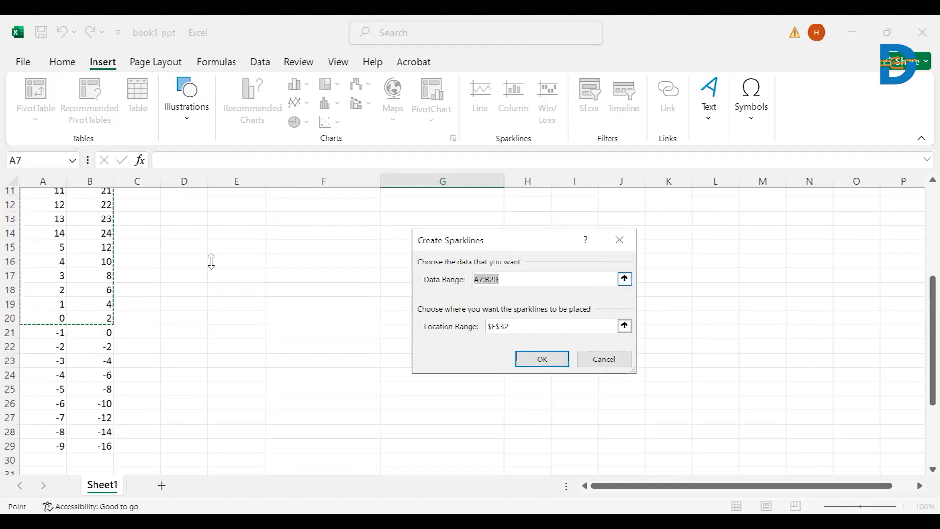
Change the sparkline's data range to A7:A21 and create it in cell F32
click(625, 278)
click(84, 252)
drag(31, 197, 42, 281)
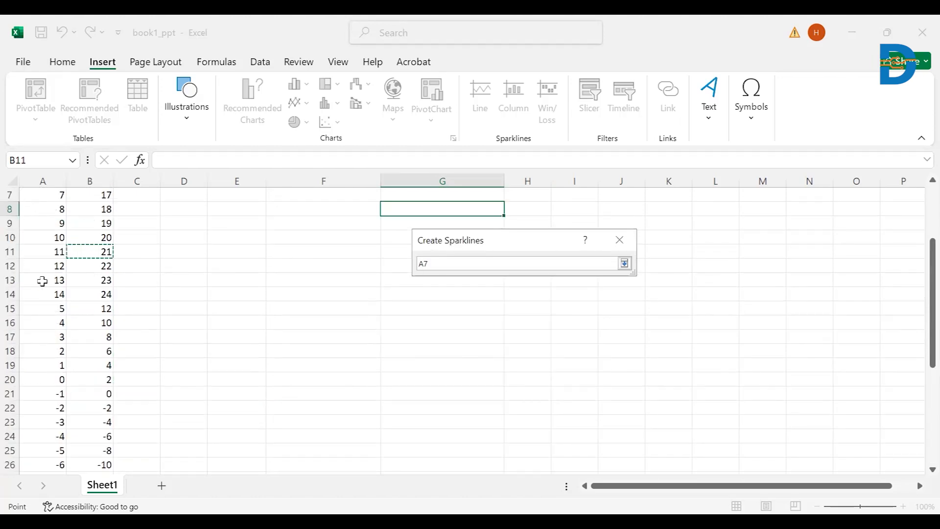
drag(48, 403, 48, 397)
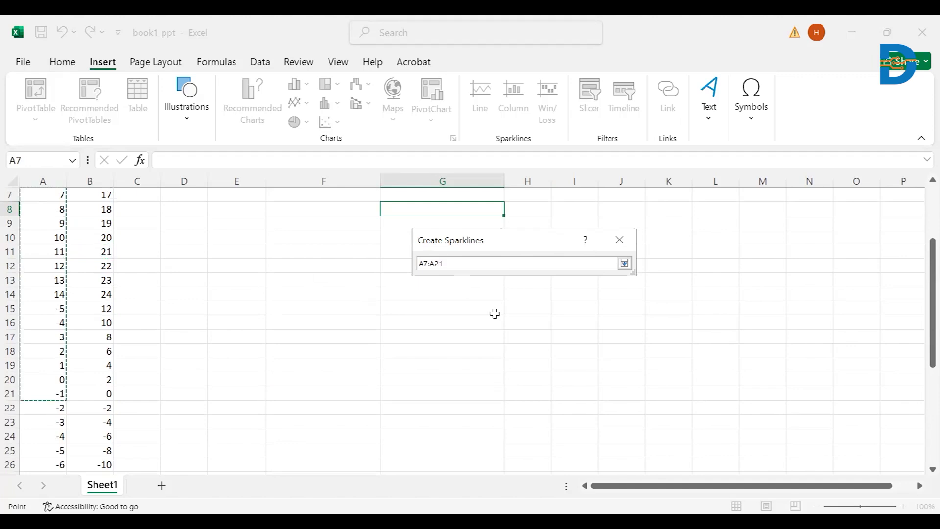
click(625, 265)
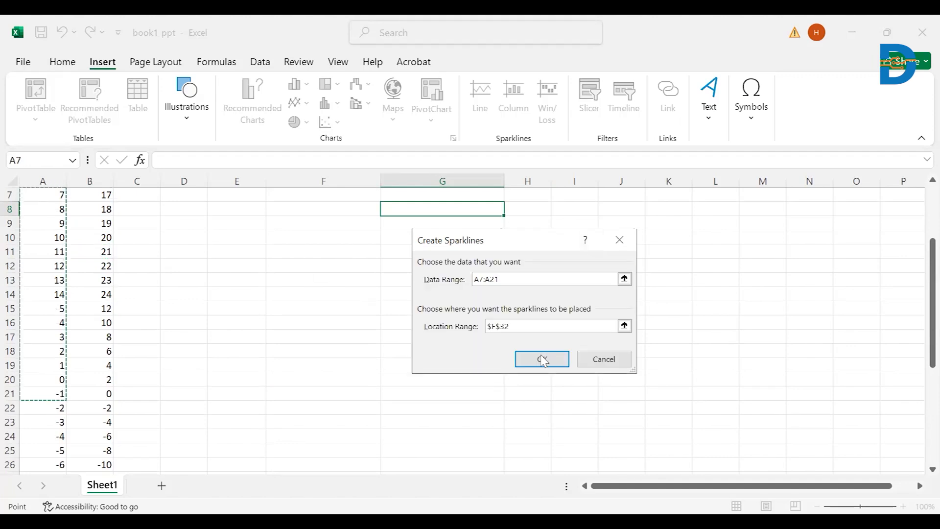
click(538, 358)
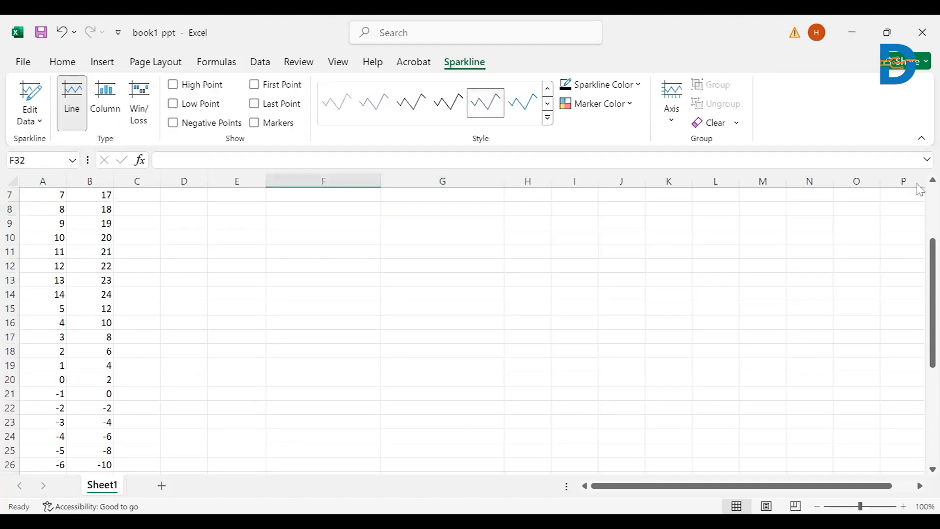
Recolor the sparkline in F32, trying a darker blue first and ending on a lighter green
drag(933, 257, 921, 373)
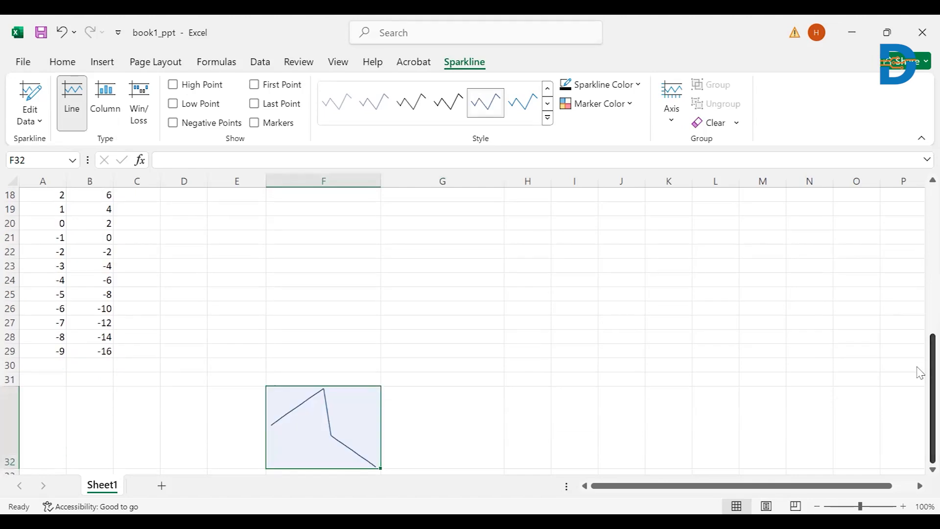
click(637, 90)
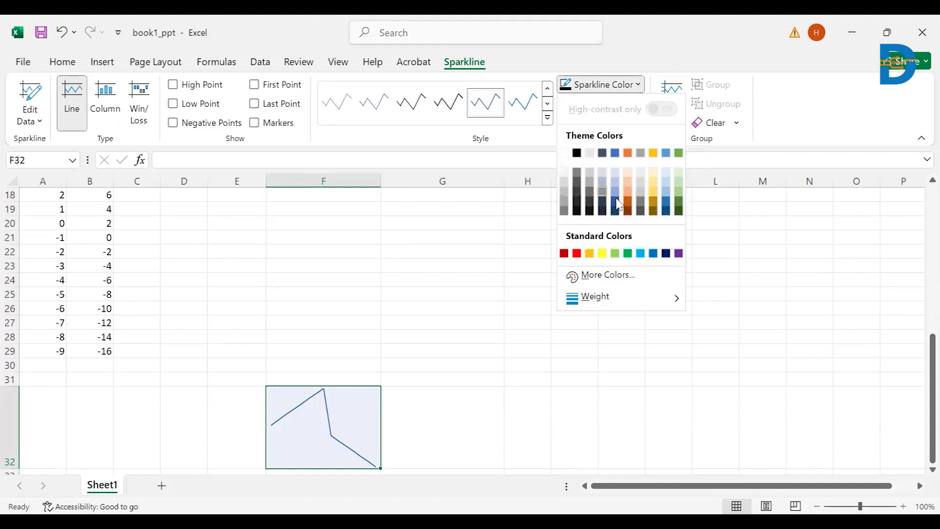
click(616, 200)
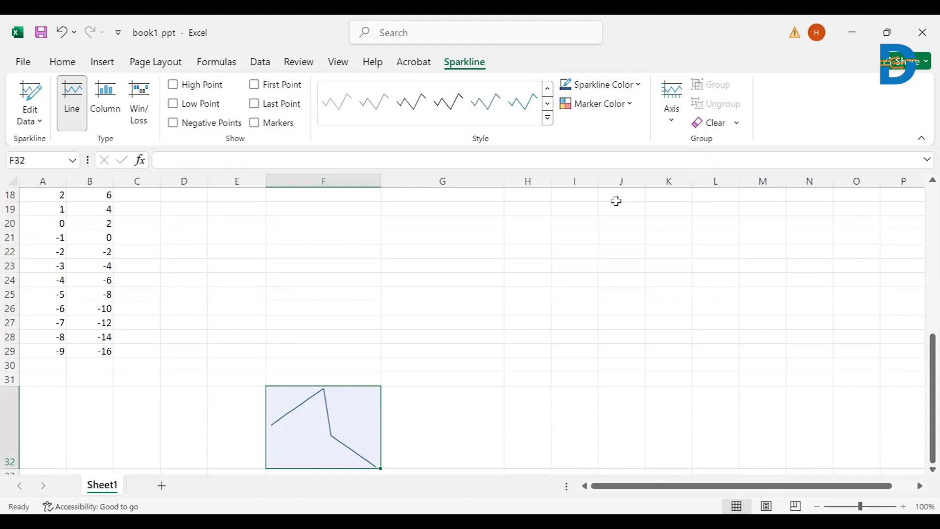
click(637, 86)
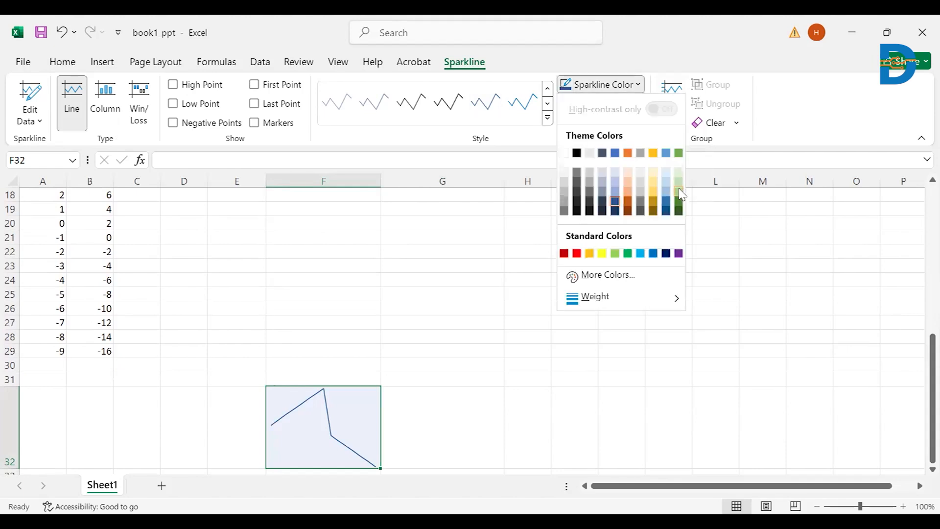
click(679, 194)
Give the sparkline's markers a dark orange color, and apply the blue line style with dark markers
click(632, 105)
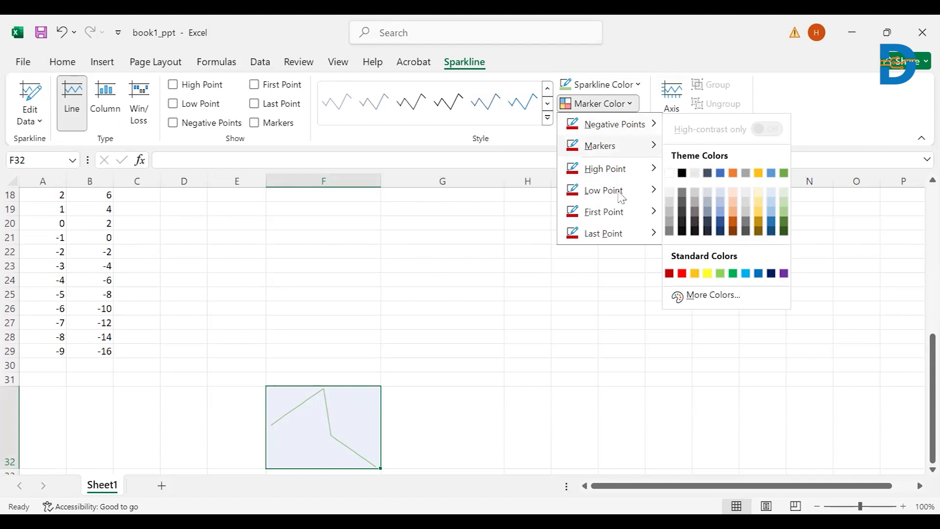
mouse_move(618, 219)
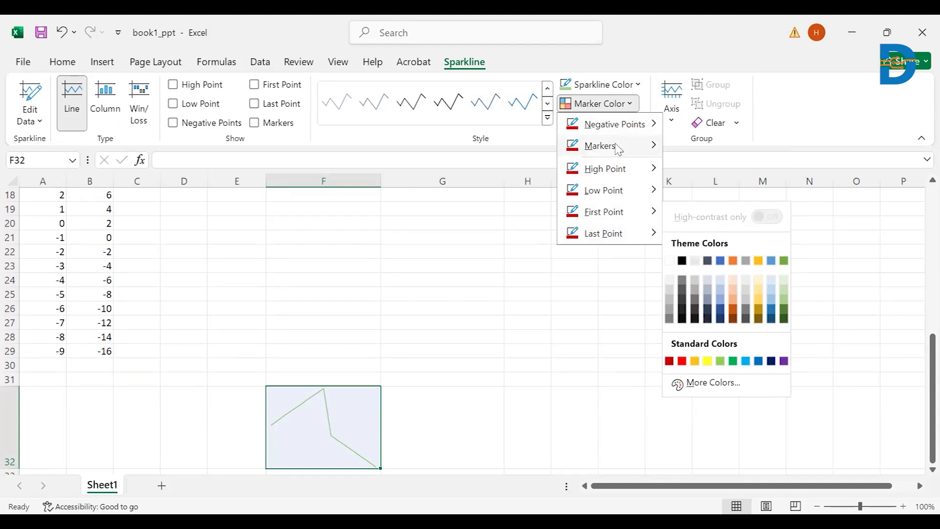
mouse_move(616, 145)
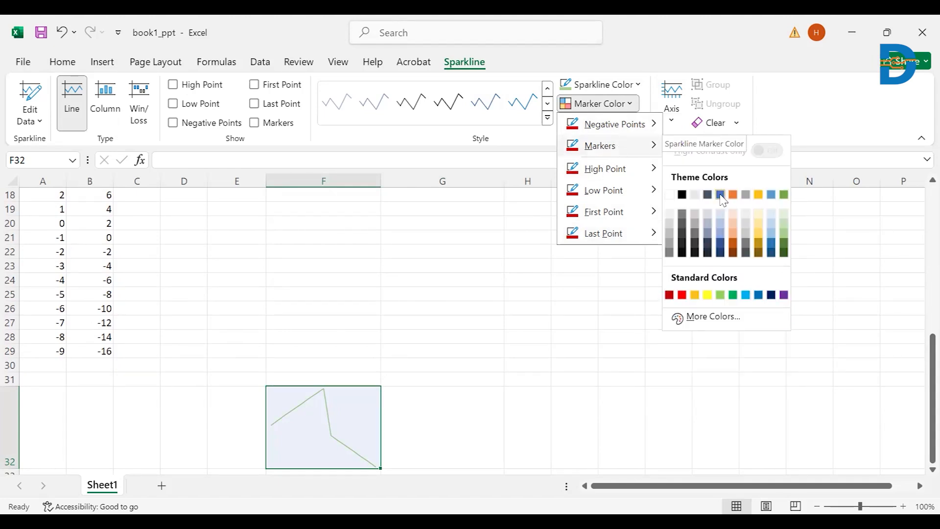
click(732, 248)
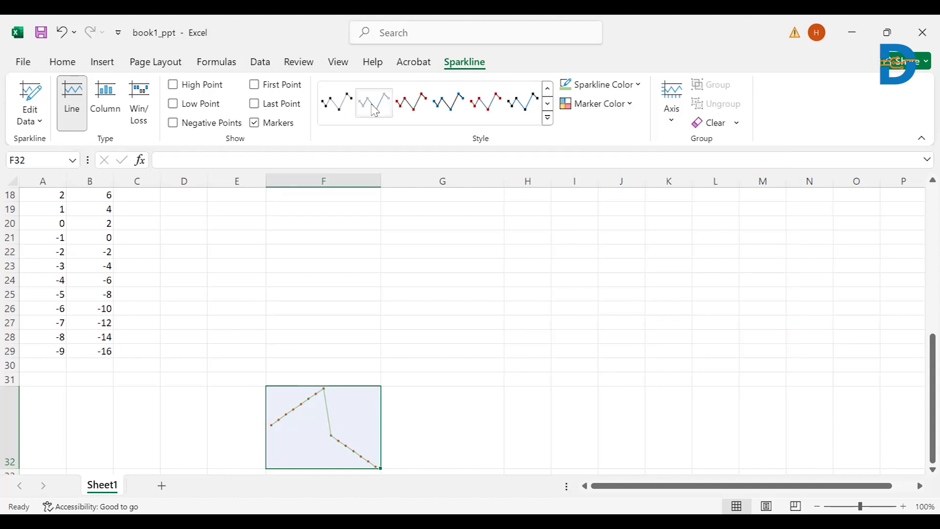
click(449, 105)
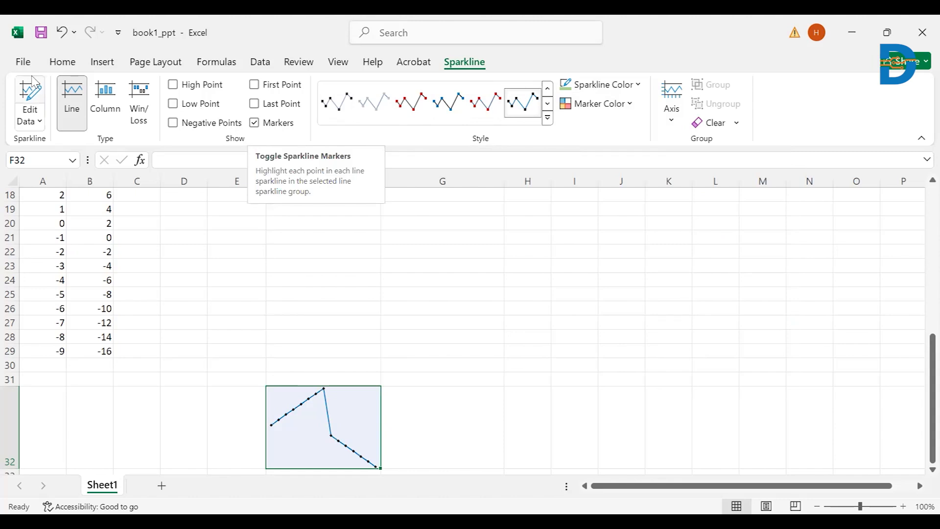
Switch the sparkline in F32 through the Column, Win/Loss and Line types, finishing on Column
click(106, 98)
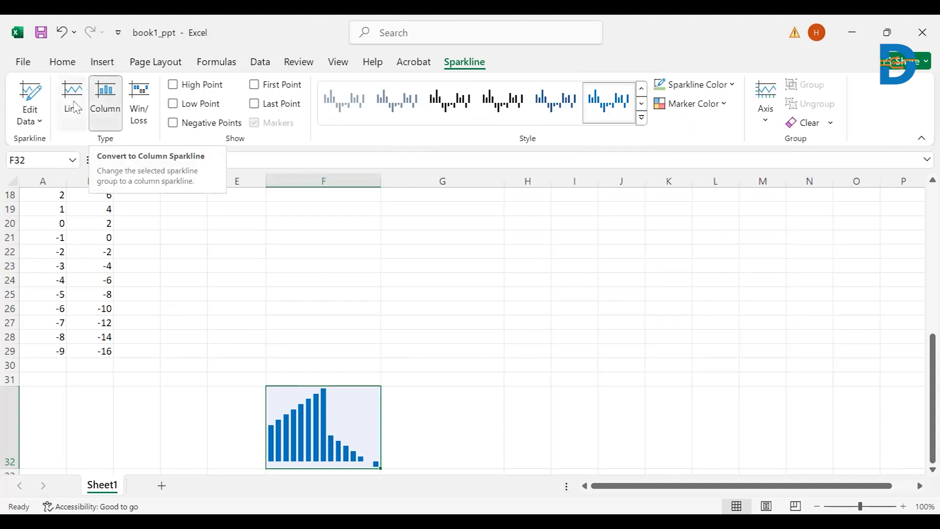
click(141, 112)
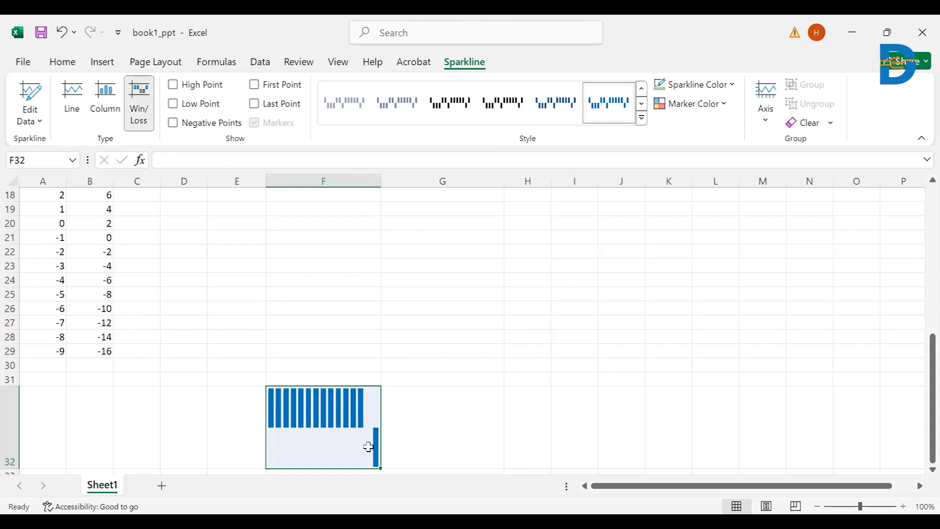
click(74, 96)
click(99, 95)
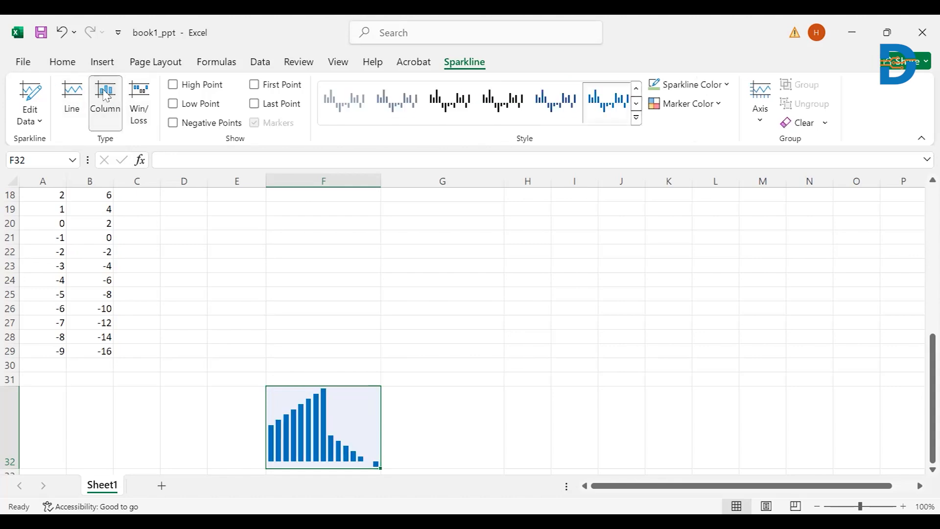
Color the high point of the sparkline in F32 dark orange and its low point dark gold
click(708, 109)
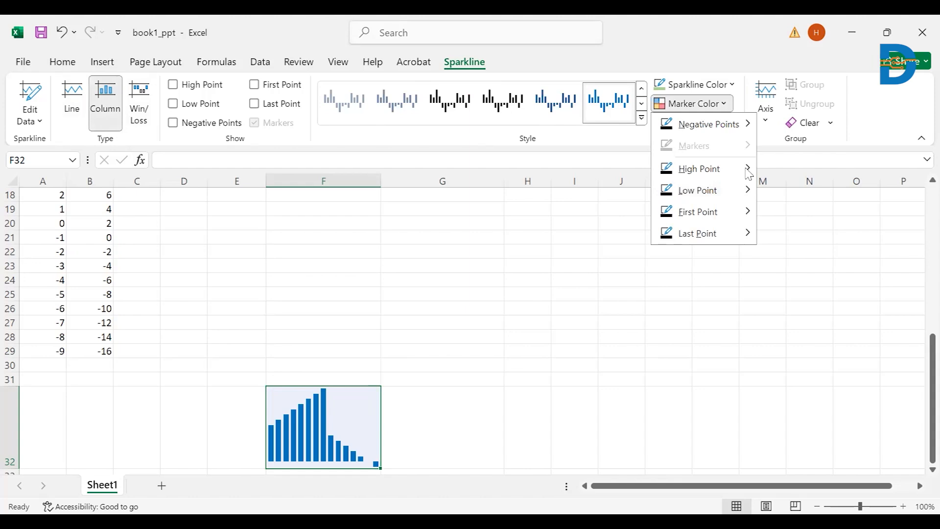
mouse_move(744, 171)
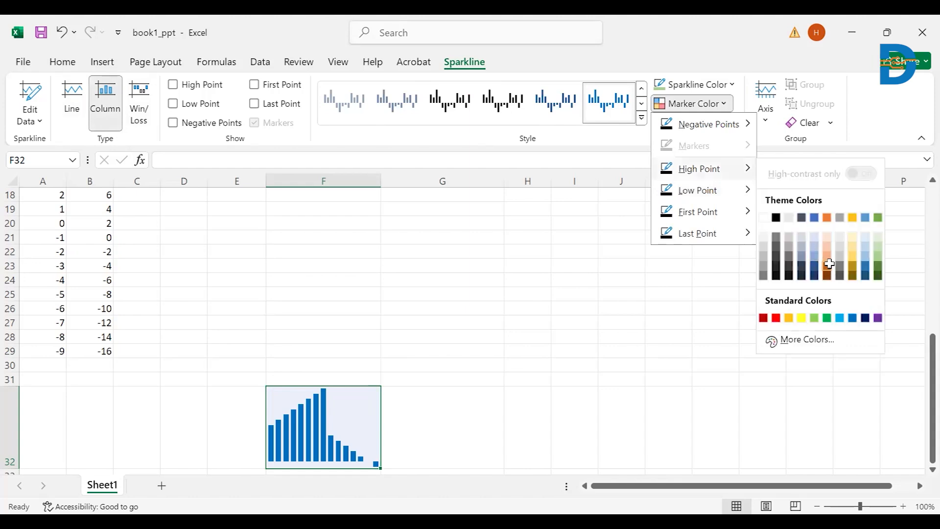
click(829, 264)
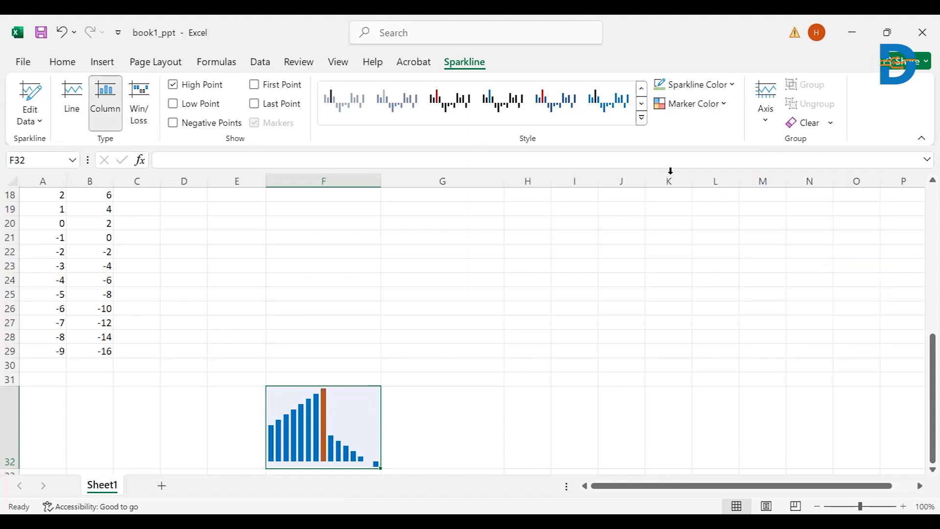
click(698, 105)
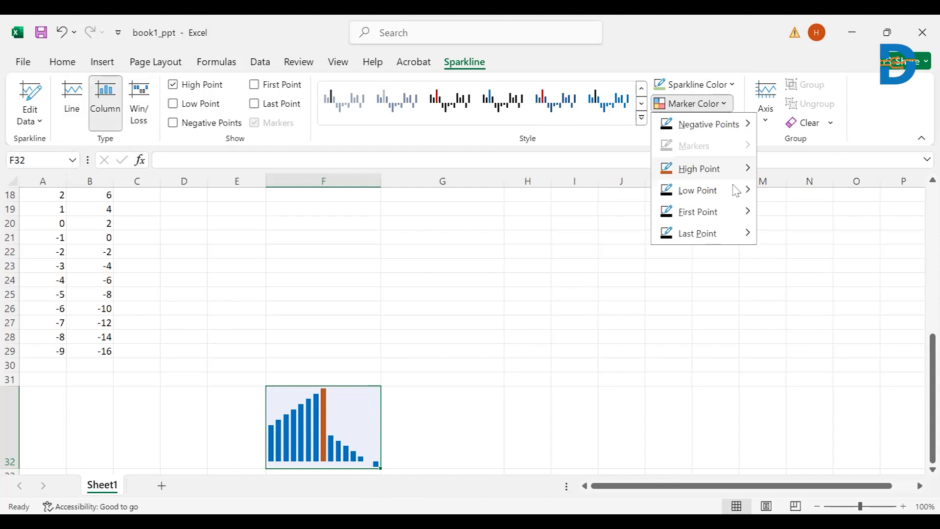
mouse_move(737, 191)
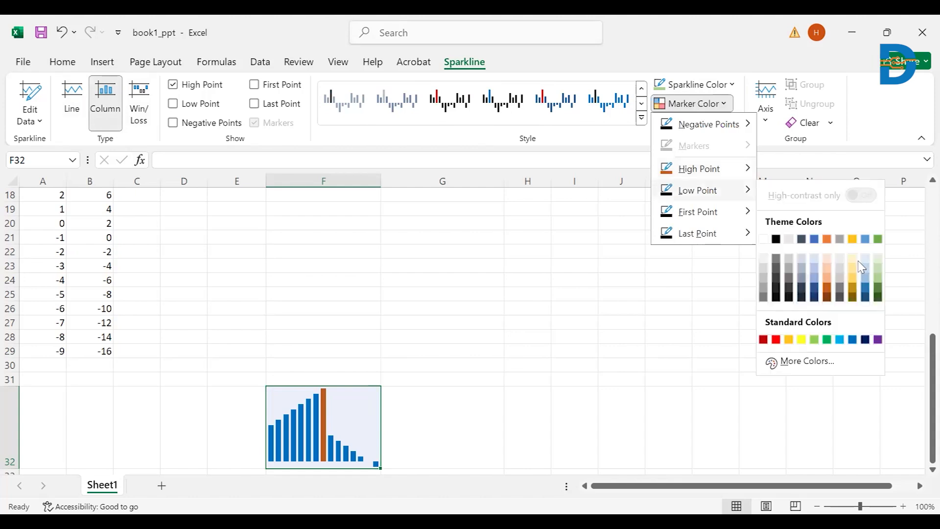
click(854, 289)
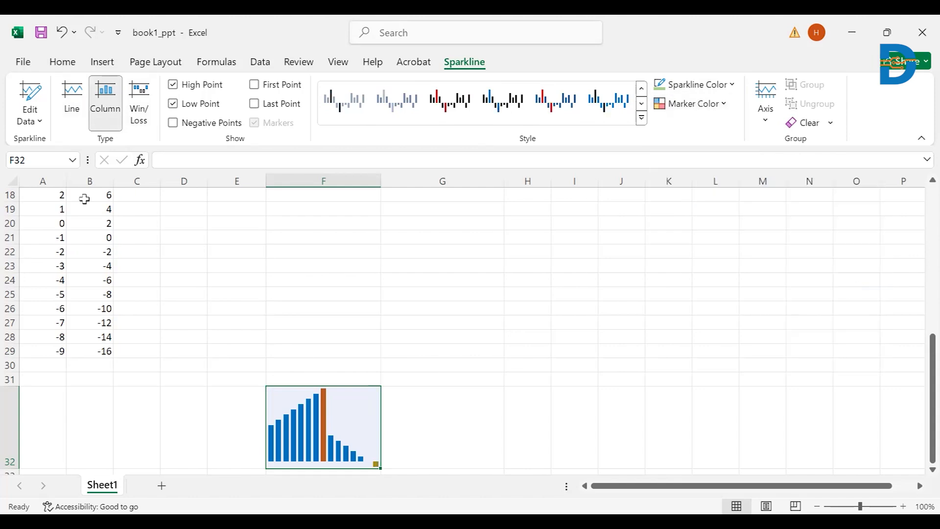
Try the Win/Loss type on the sparkline in F32 and reapply dark orange to its high point
click(141, 102)
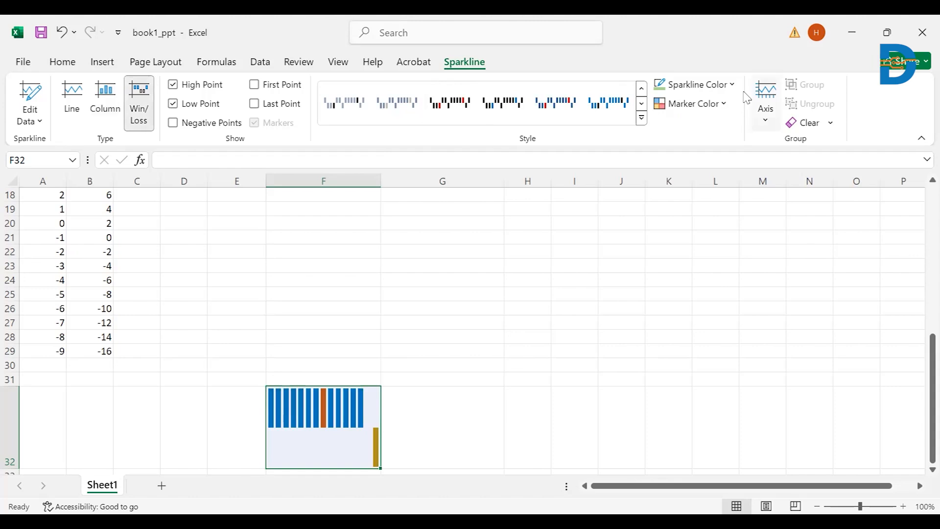
click(723, 108)
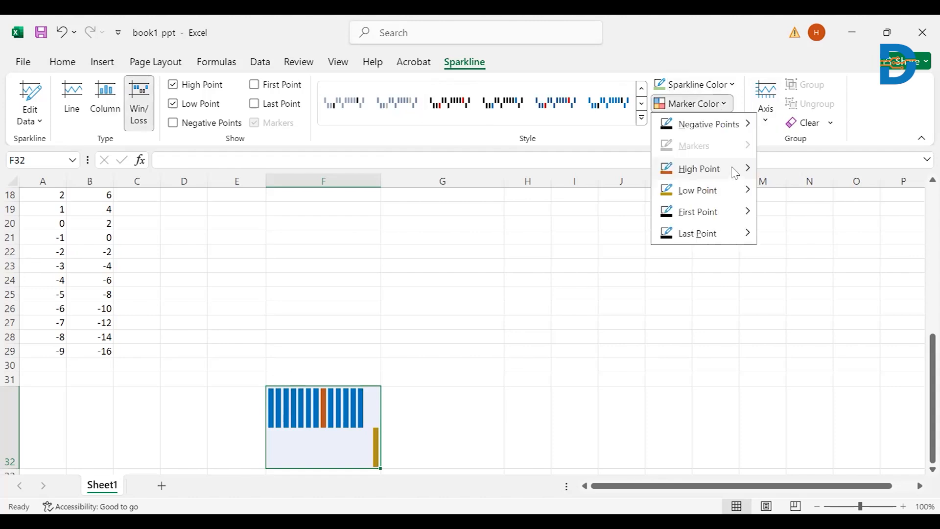
mouse_move(736, 173)
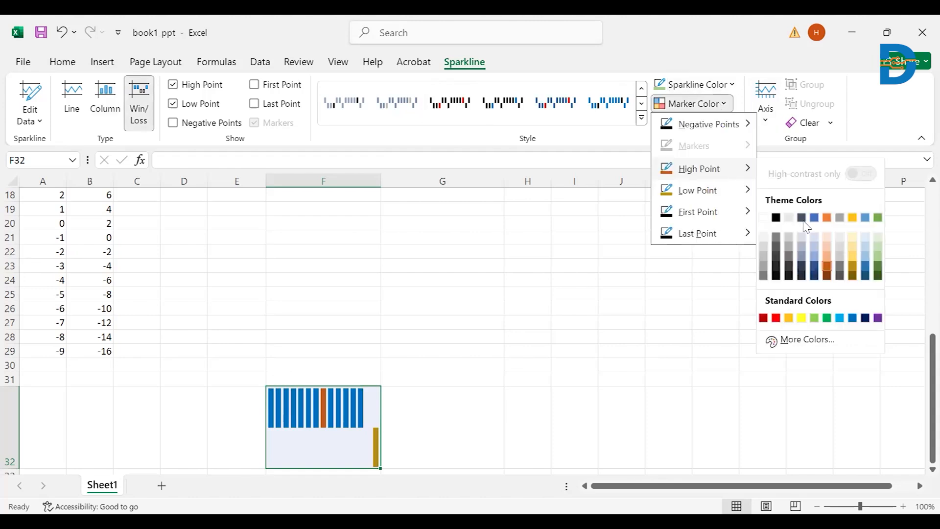
click(828, 270)
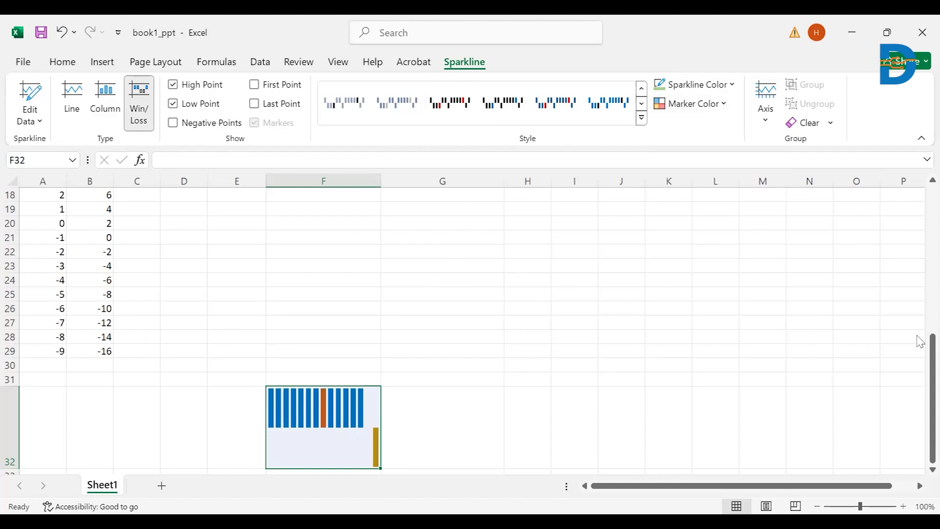
Change the sparkline in F32 to the Line type
drag(921, 338, 923, 298)
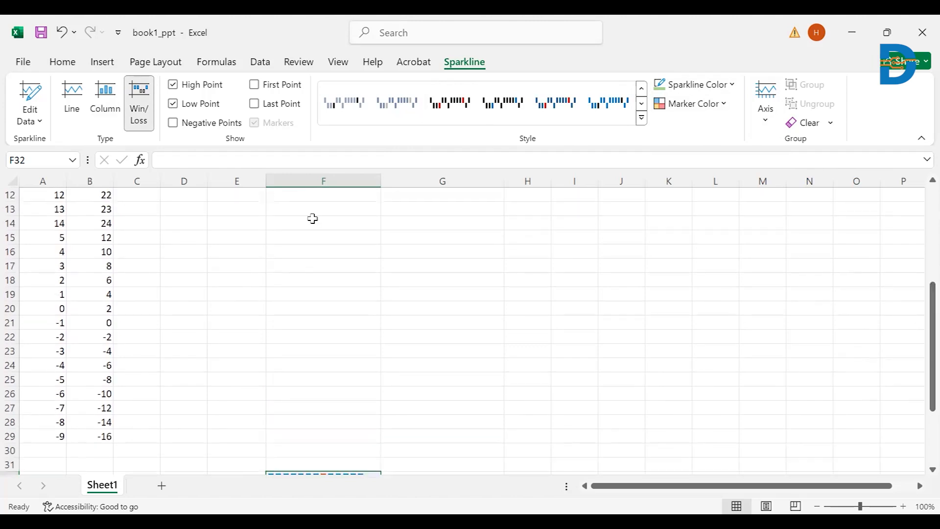
click(73, 96)
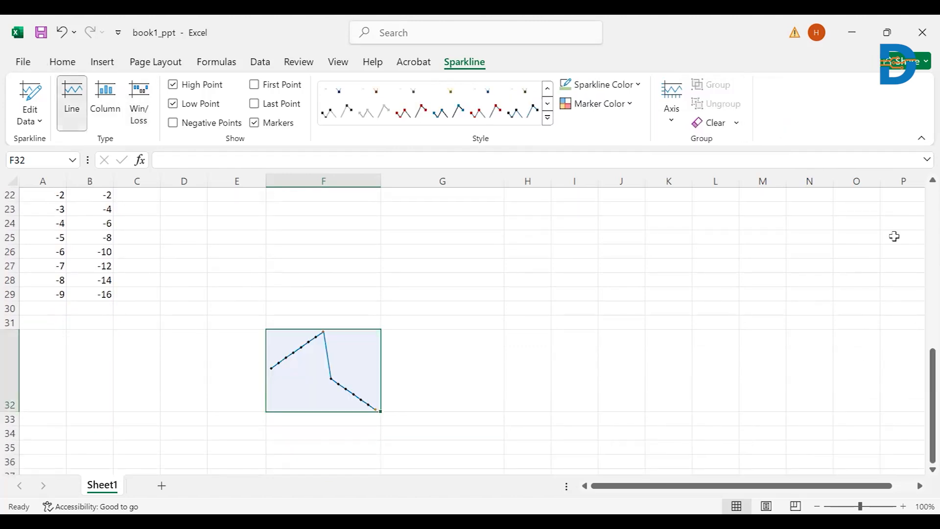
Set cell A14 in the sparkline's source data to -7 and check the line in F32
drag(921, 355, 921, 266)
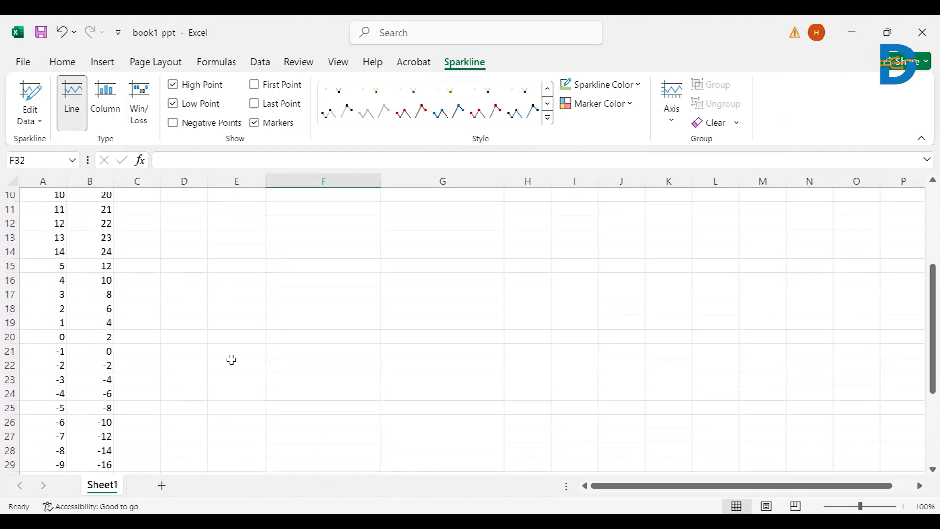
click(46, 255)
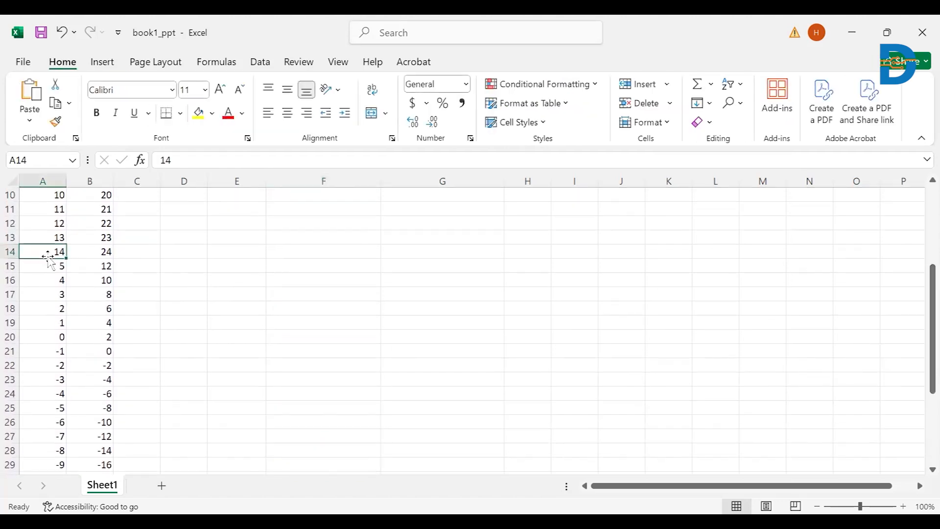
text(-7)
click(49, 260)
drag(920, 362, 921, 467)
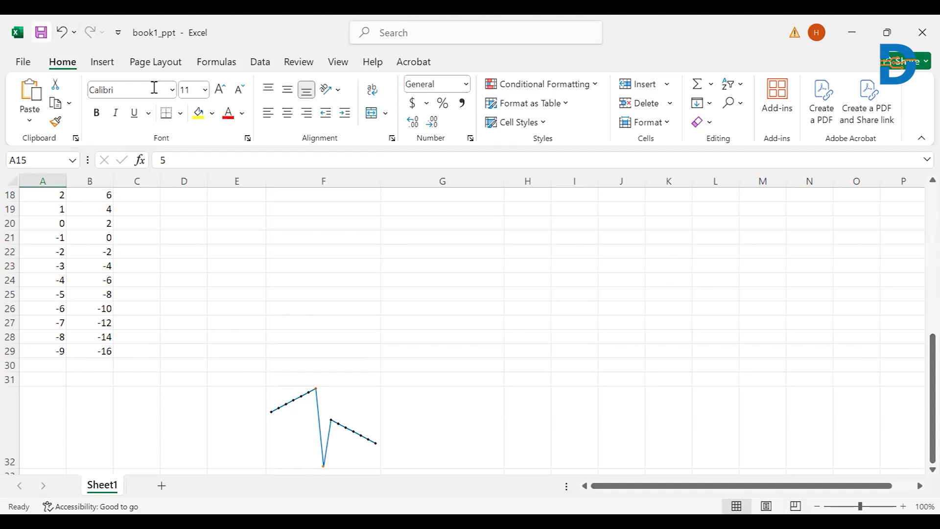
Select cell F32, which holds the line sparkline, to view it
click(101, 65)
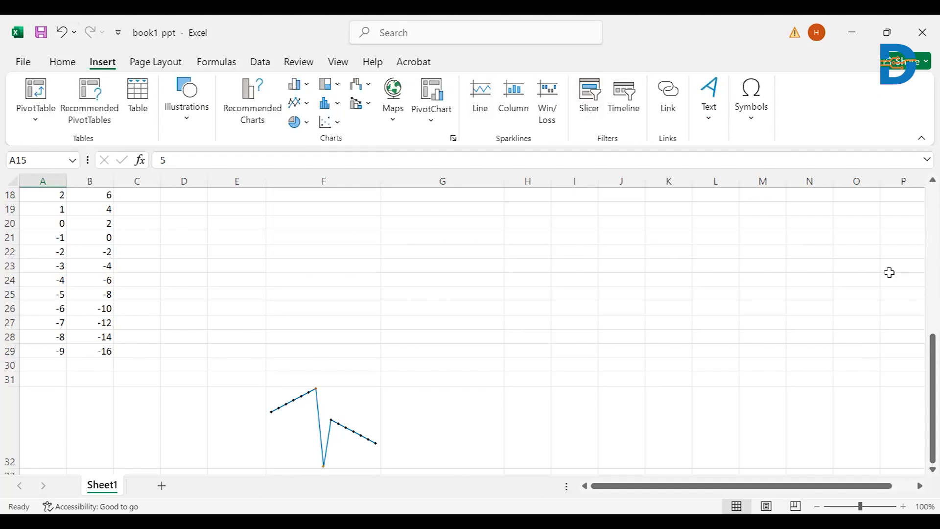
click(321, 430)
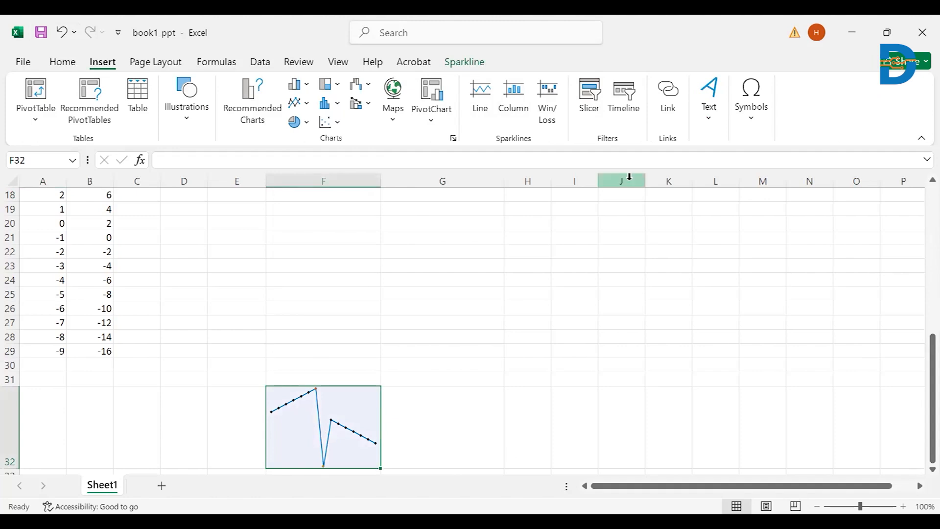
click(615, 316)
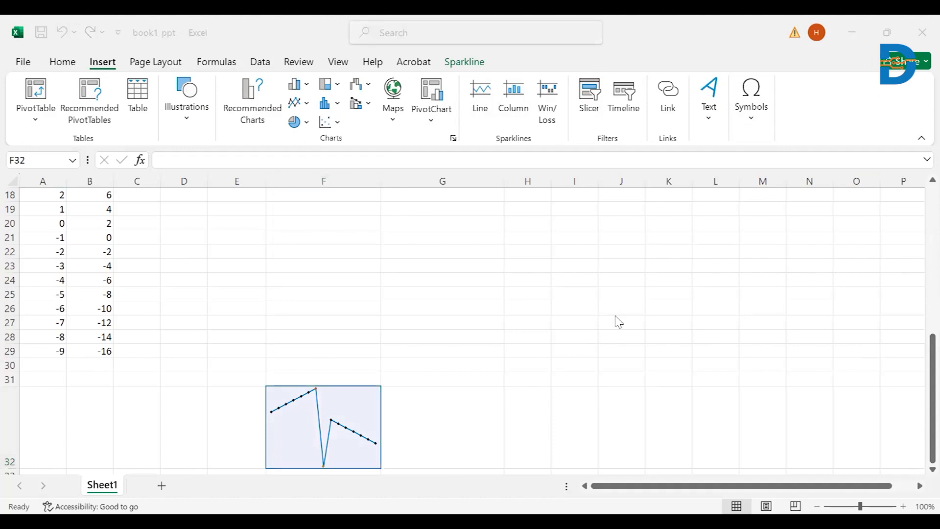